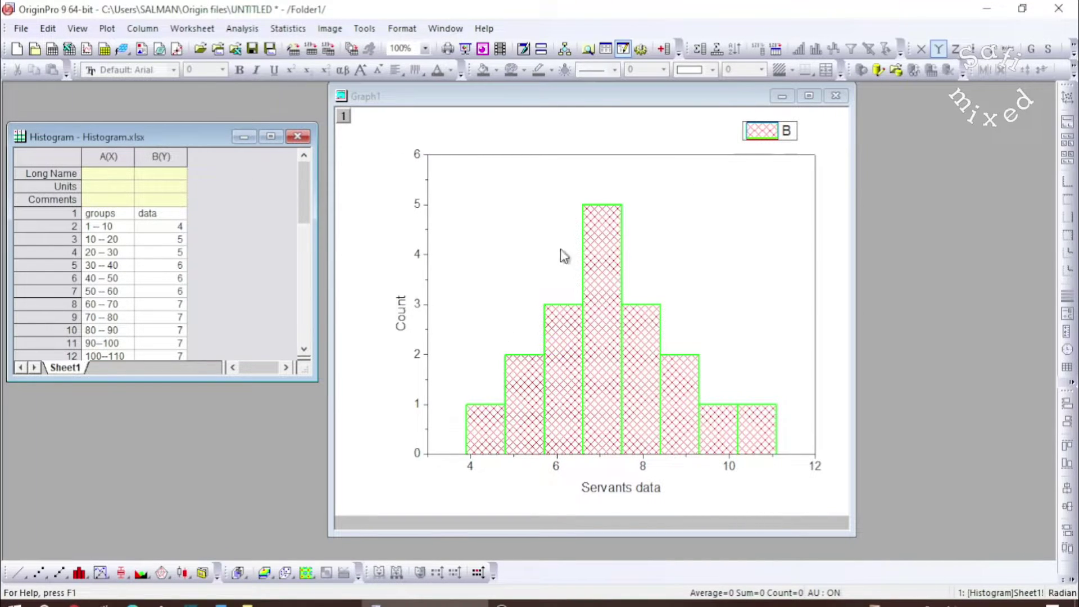
# Close the Graph1 window and delete it rather than hiding it.
pyautogui.click(837, 98)
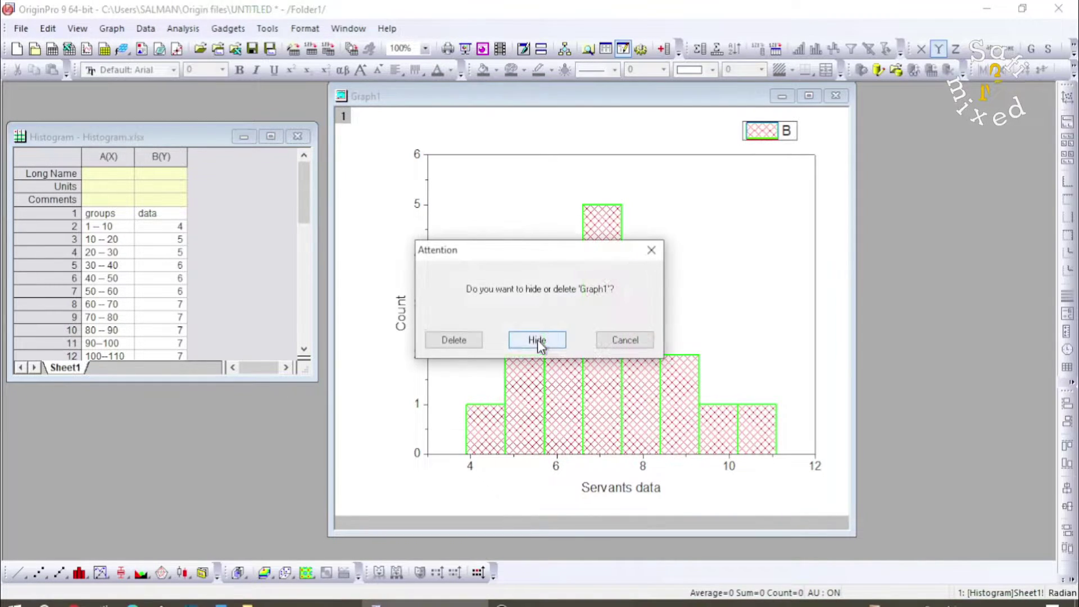
pyautogui.click(452, 340)
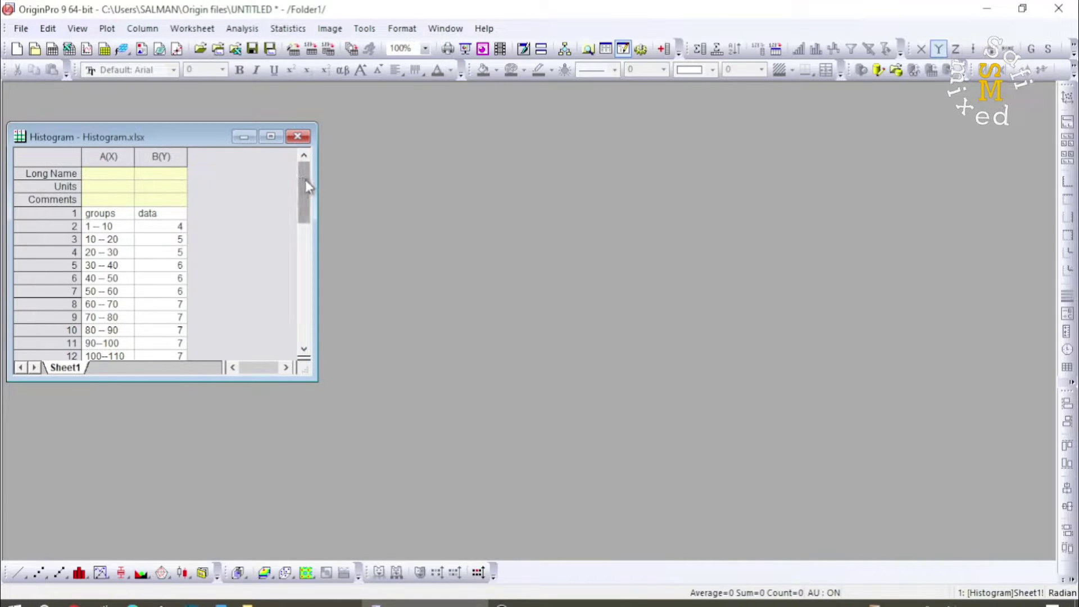
# Scroll through the Histogram worksheet and select the B(Y) column.
pyautogui.moveTo(305, 180)
pyautogui.mouseDown()
pyautogui.moveTo(312, 259)
pyautogui.moveTo(316, 167)
pyautogui.mouseUp()
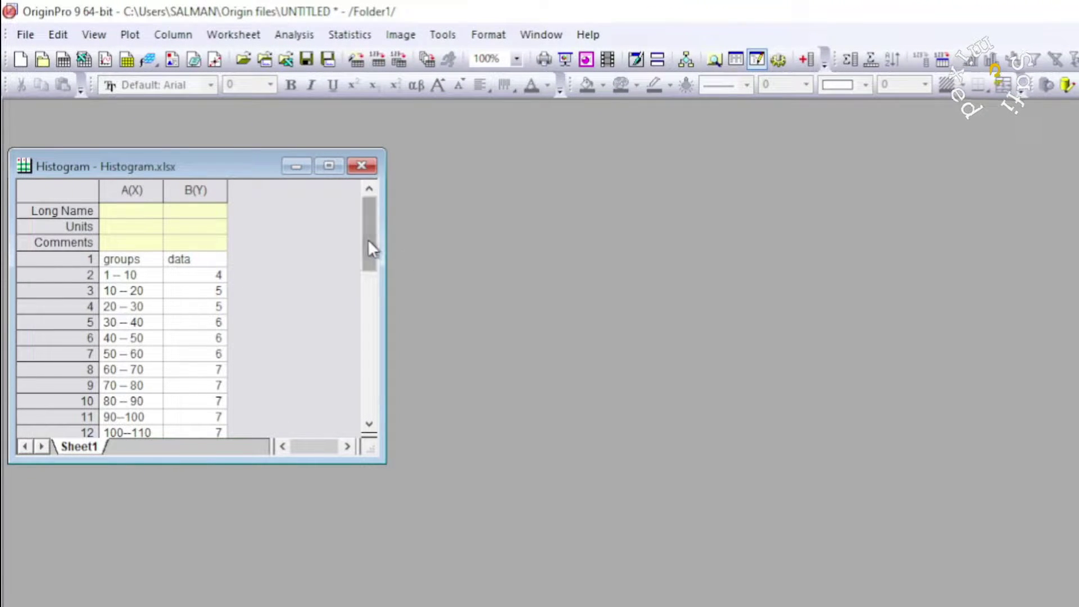
pyautogui.moveTo(369, 242); pyautogui.dragTo(379, 221)
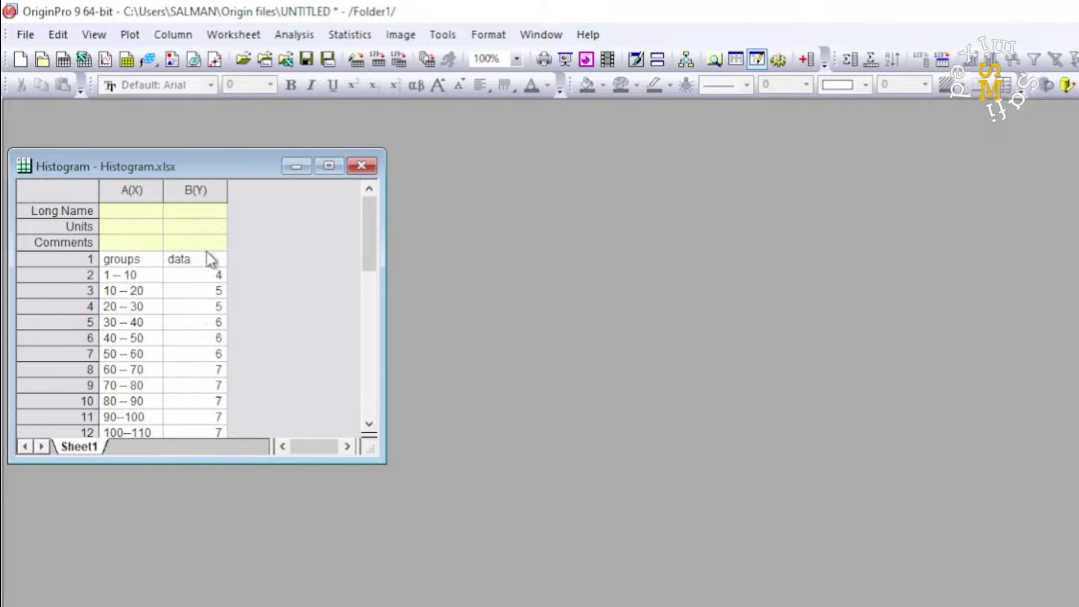
pyautogui.click(196, 185)
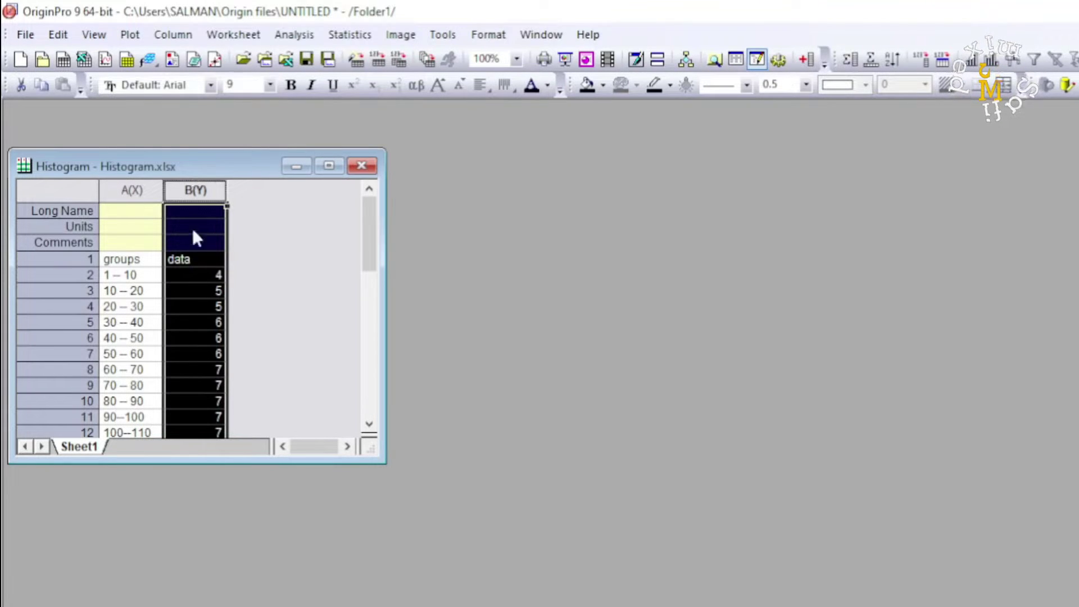
# Bring up the Plot menu's Statistics plot types, including Histogram.
pyautogui.click(128, 35)
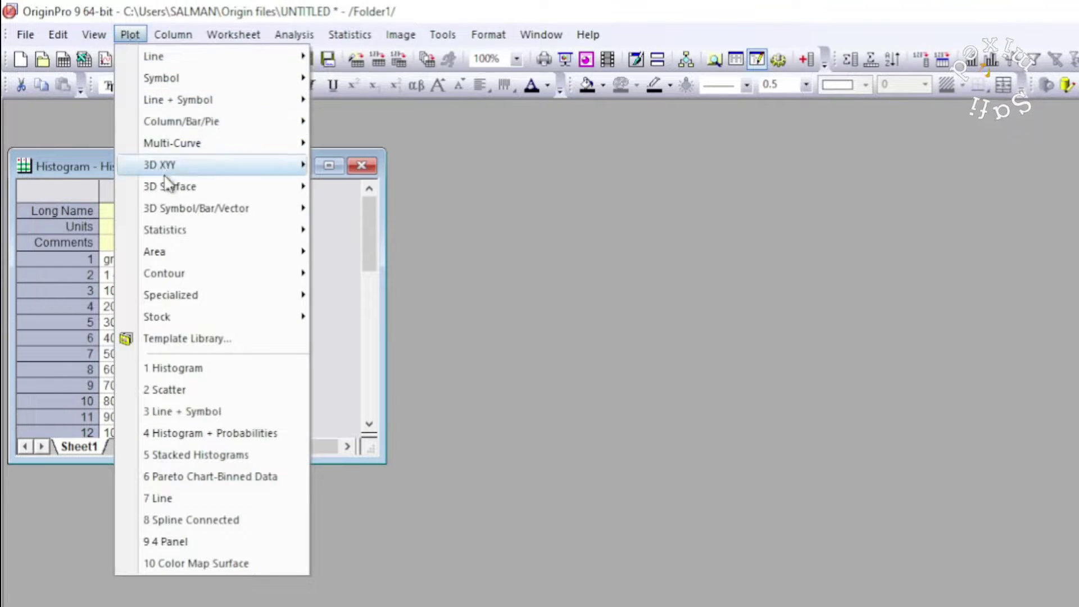
pyautogui.moveTo(176, 227)
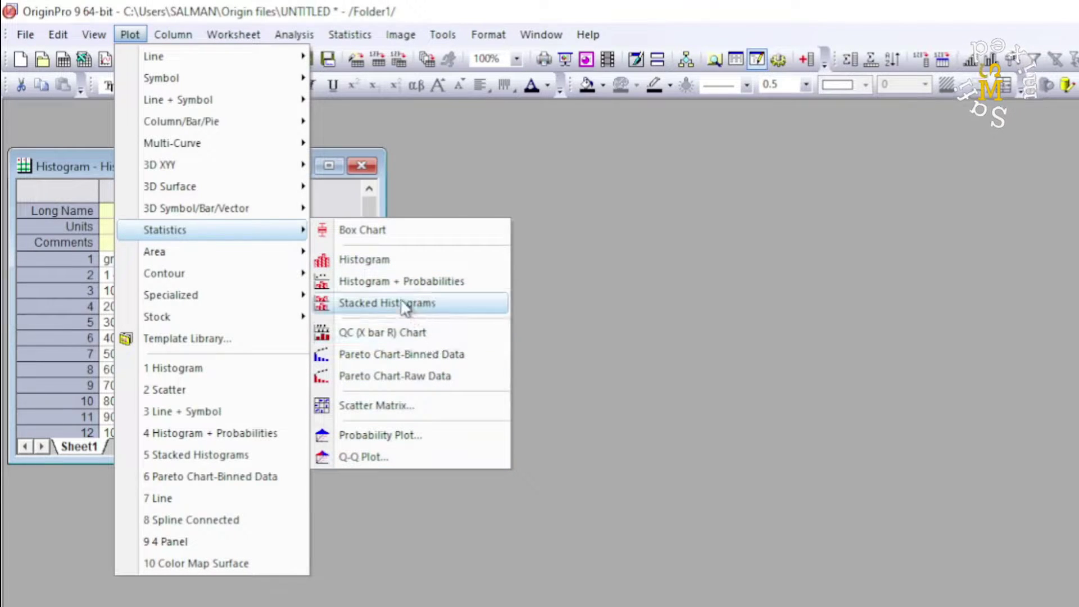
# Plot column B as a histogram, move the graph aside, and title the X axis 'Servant record'.
pyautogui.click(372, 258)
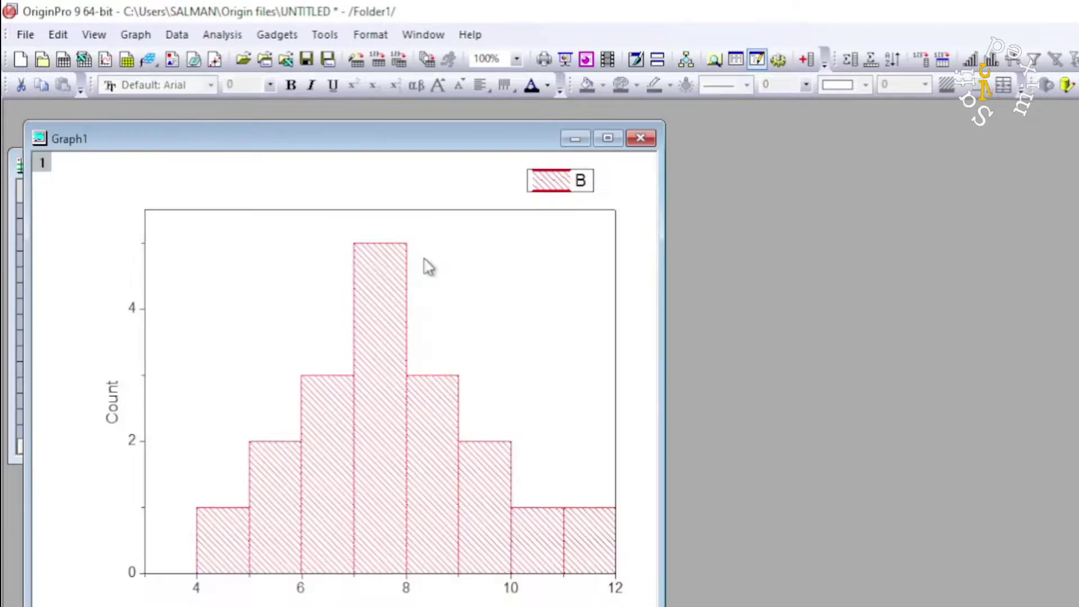
pyautogui.moveTo(368, 137); pyautogui.dragTo(773, 104)
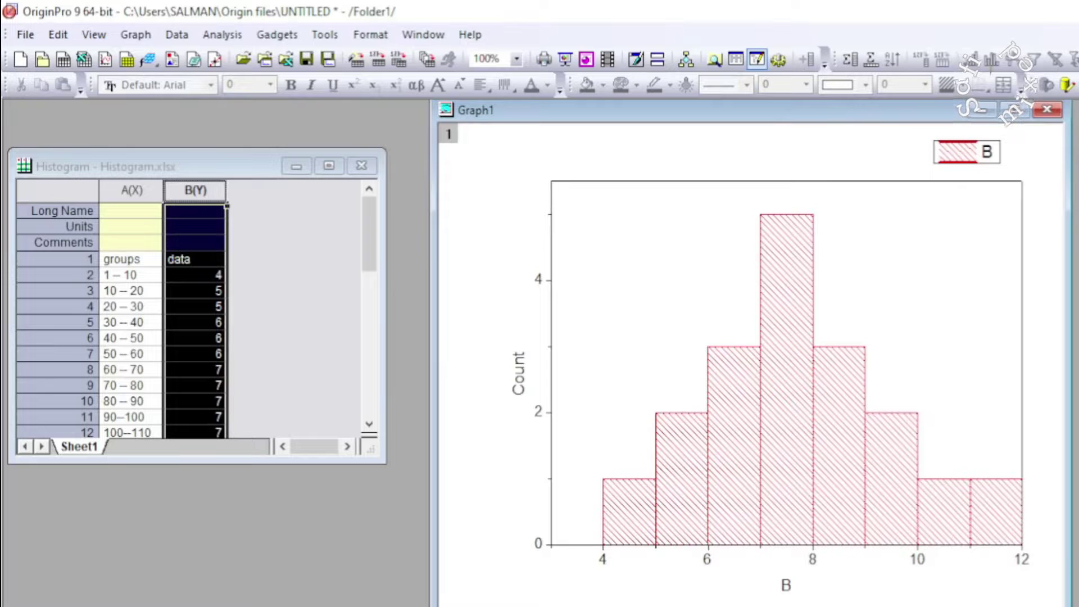
pyautogui.doubleClick(786, 590)
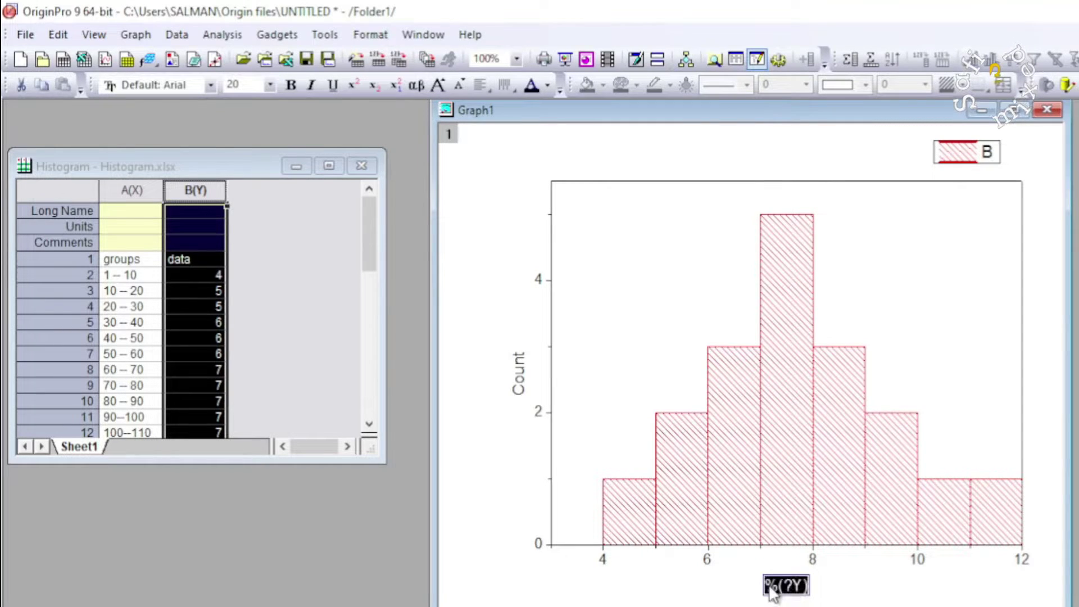
pyautogui.write('Servant record')
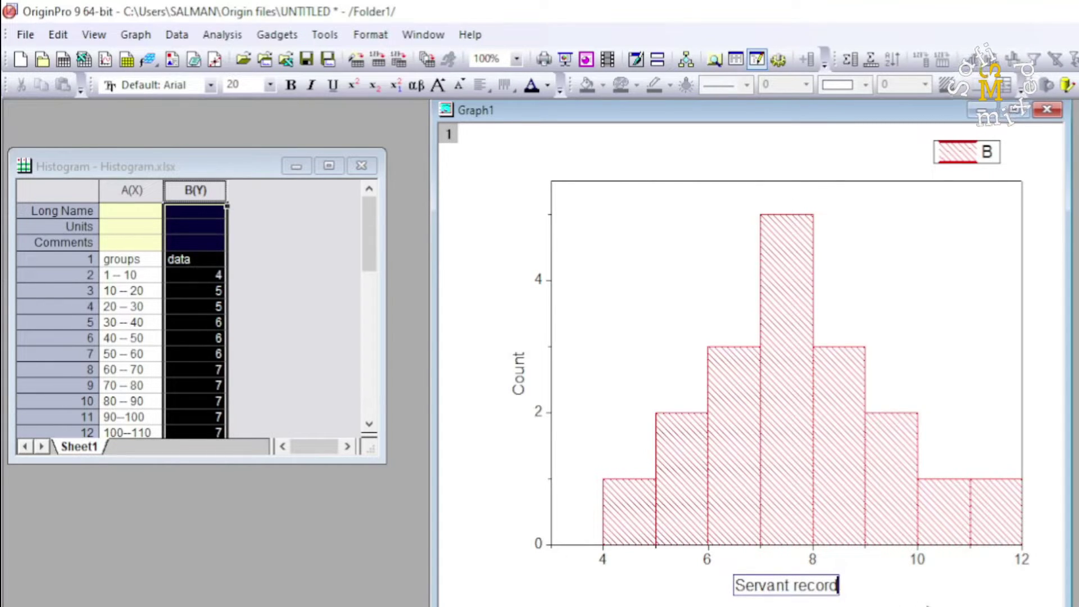
pyautogui.click(519, 381)
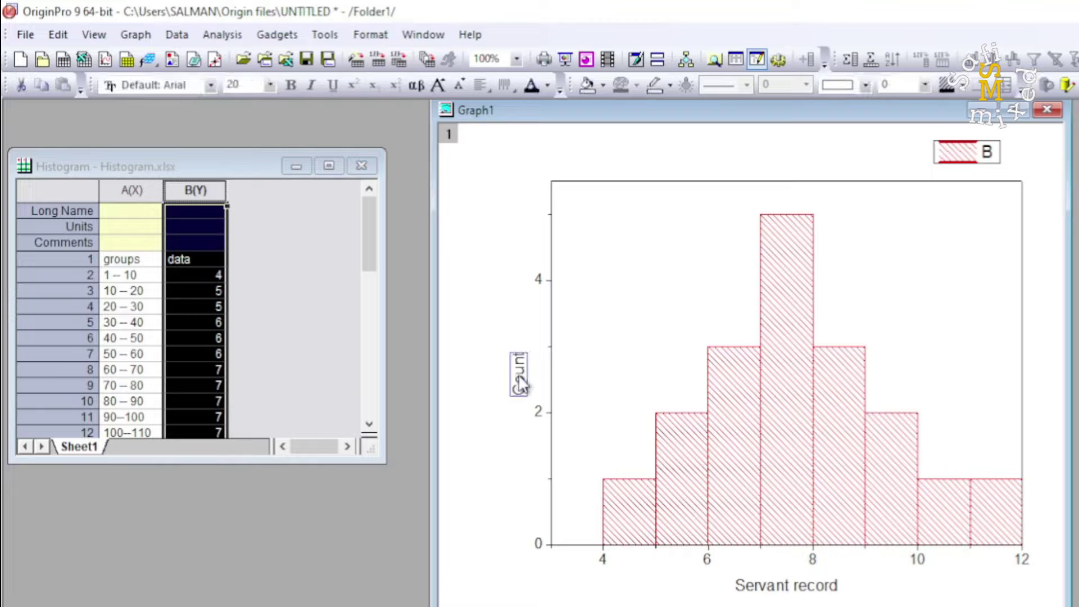
pyautogui.doubleClick(541, 420)
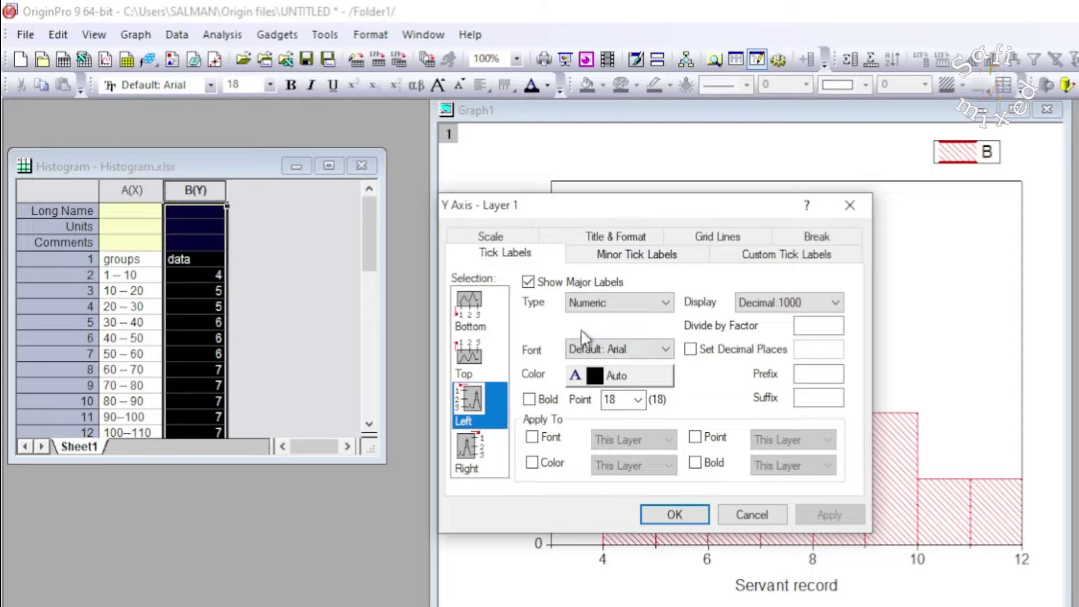
# Set the Y axis scale from 0 to 6 with an increment of 1.
pyautogui.click(489, 239)
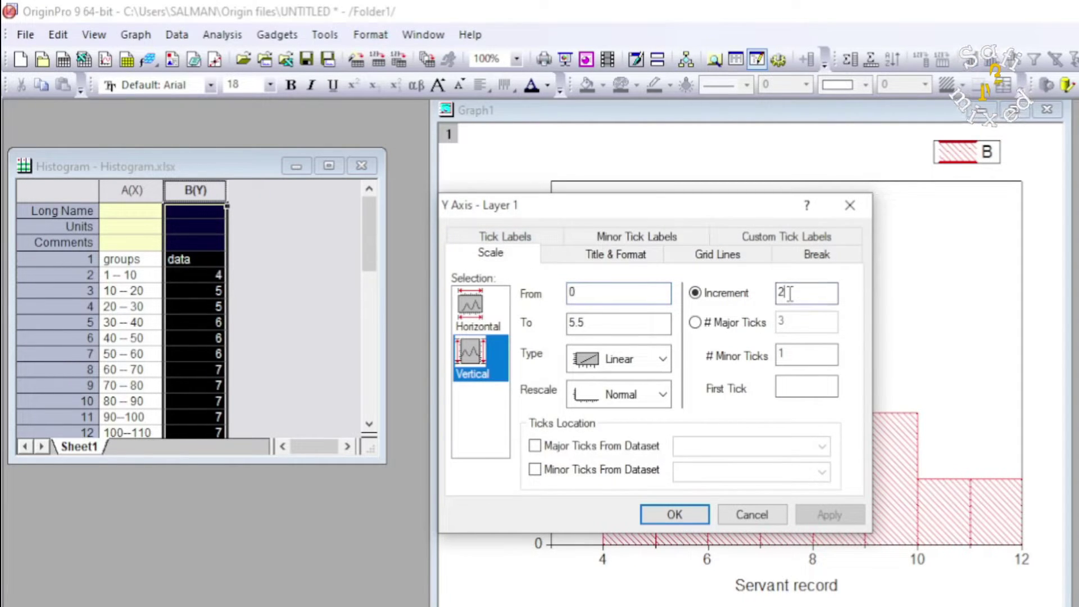
pyautogui.press('BackSpace')
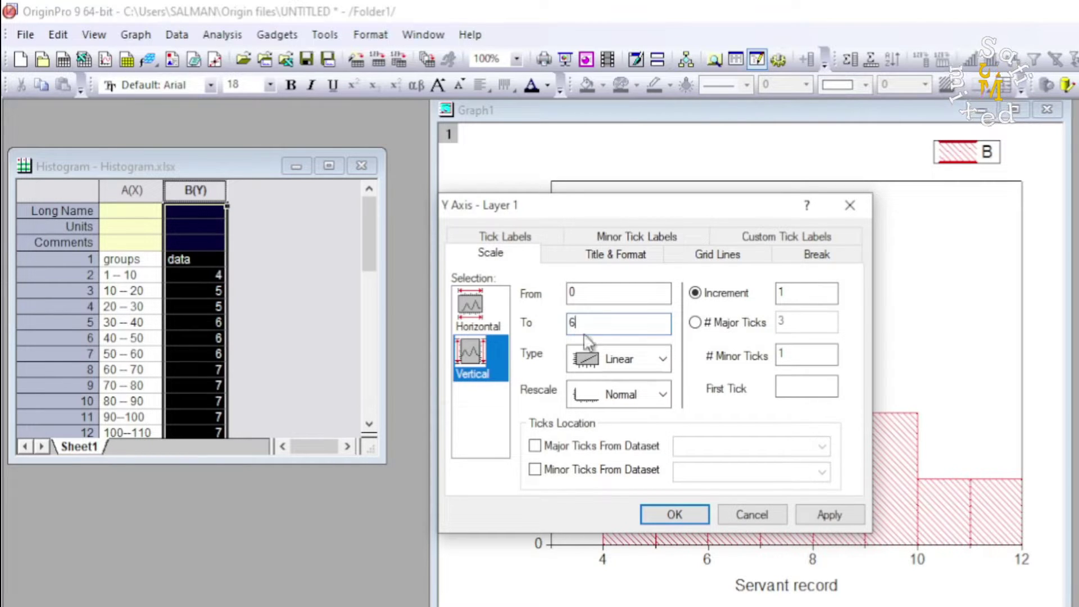
pyautogui.click(829, 512)
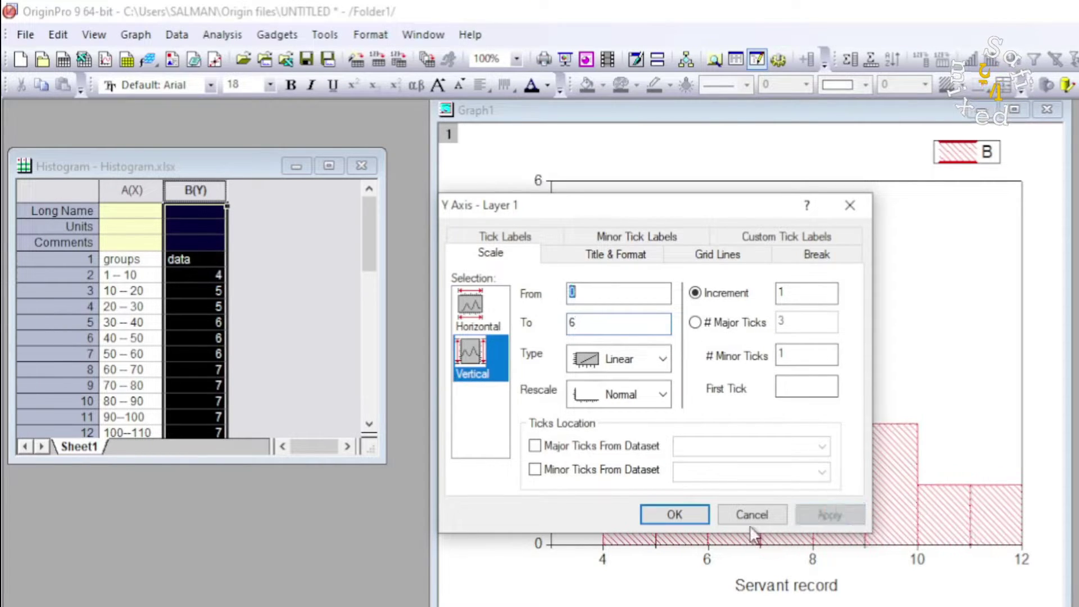
pyautogui.click(676, 514)
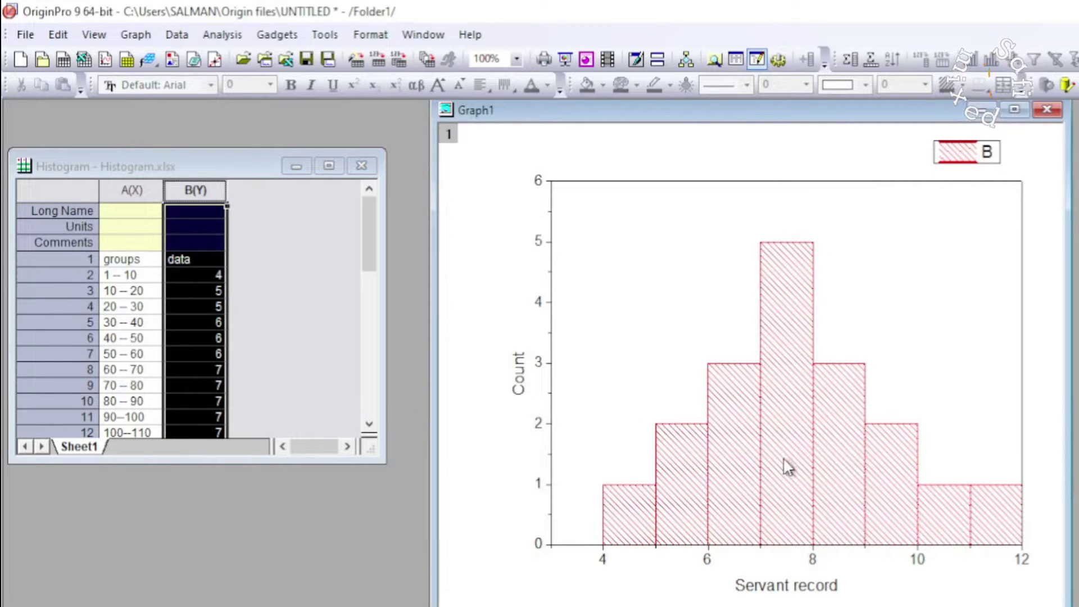
# In Plot Details, turn off automatic binning, apply a bin size of 2, then clear it for 0.9.
pyautogui.doubleClick(792, 414)
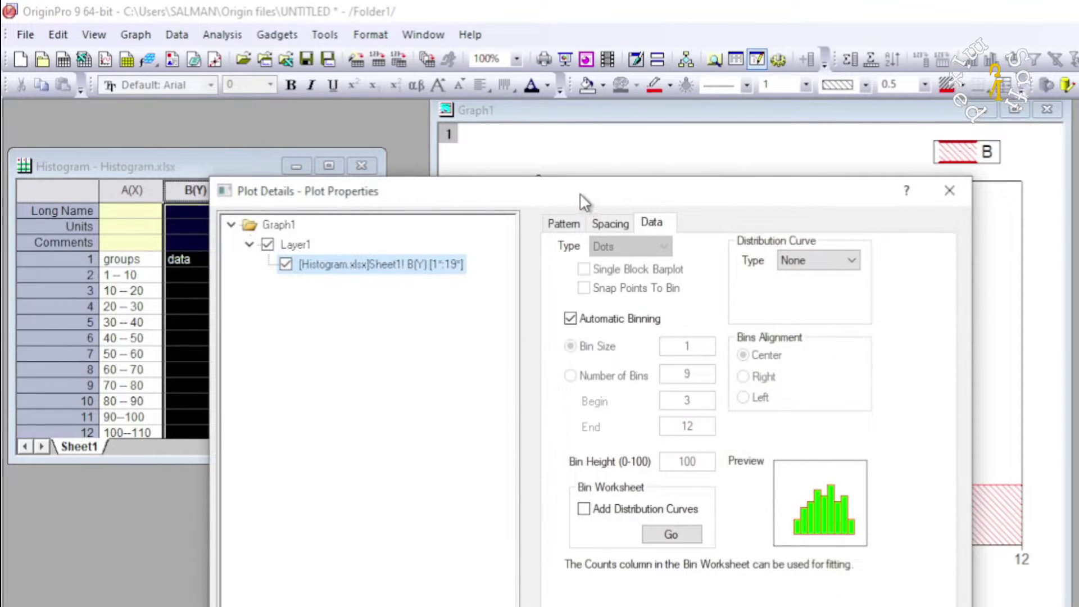
pyautogui.moveTo(584, 201); pyautogui.dragTo(471, 96)
pyautogui.moveTo(655, 98); pyautogui.dragTo(444, 95)
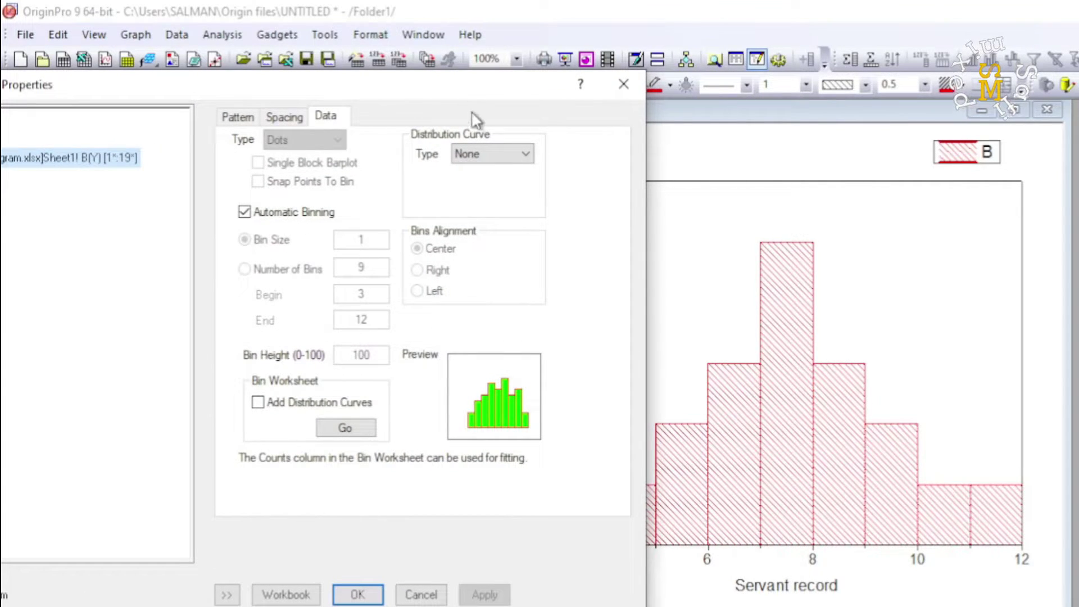
pyautogui.moveTo(480, 97); pyautogui.dragTo(448, 96)
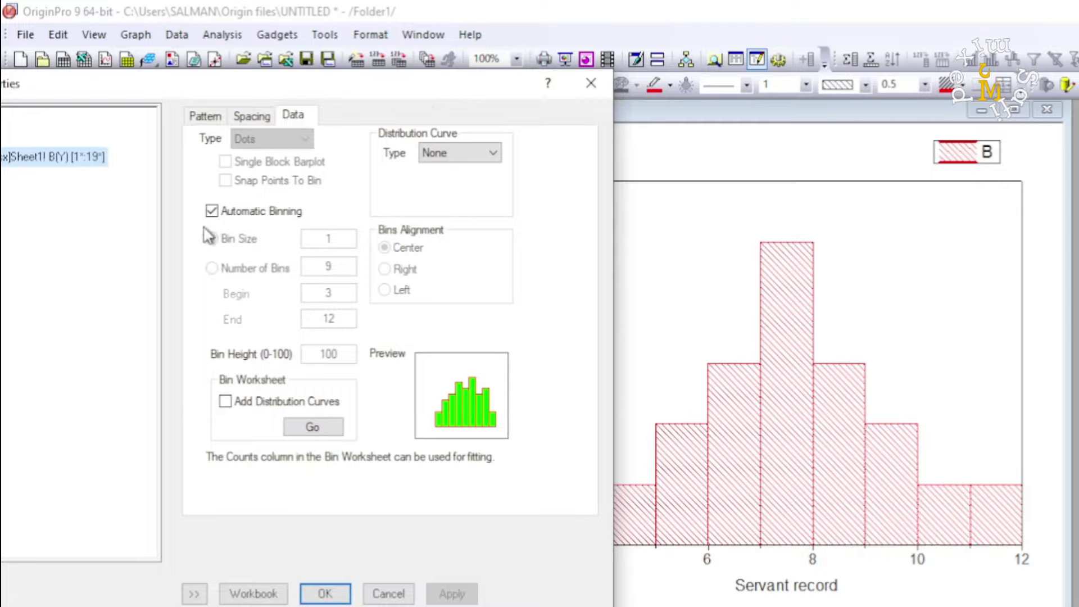
pyautogui.click(211, 211)
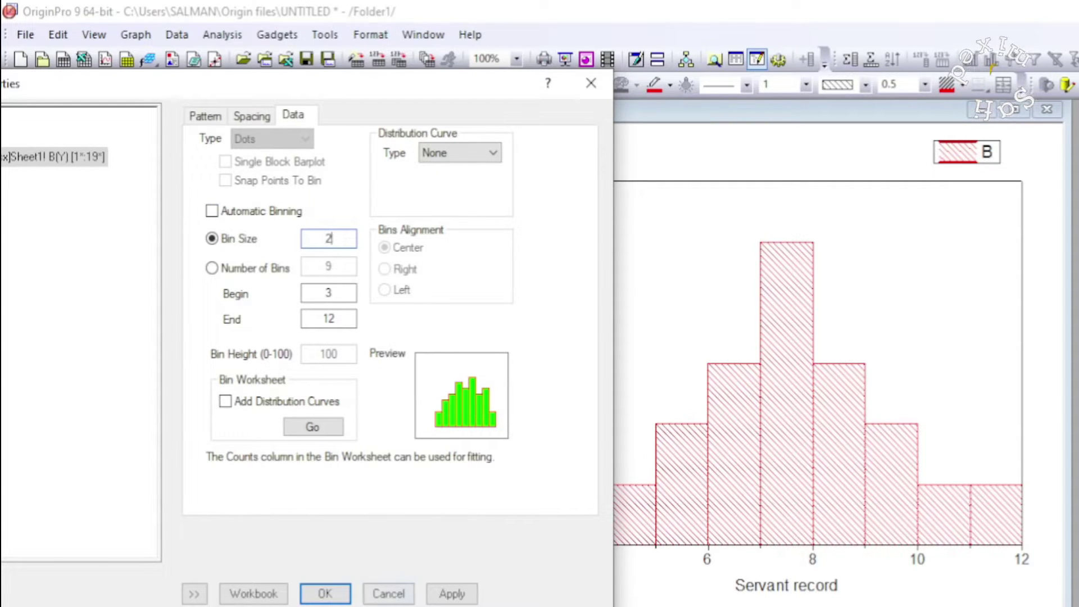
pyautogui.click(451, 595)
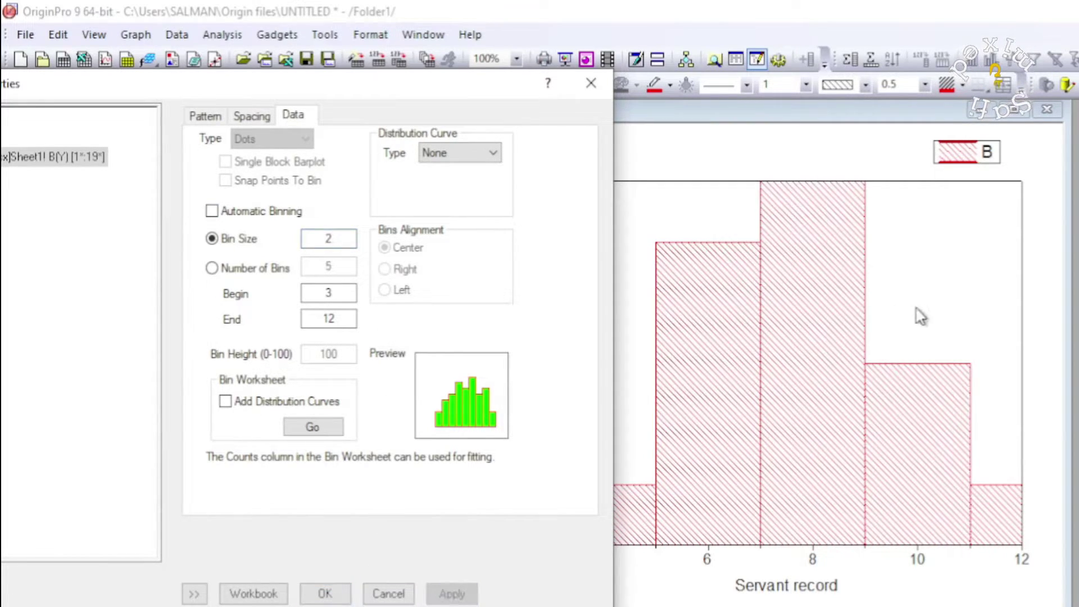
pyautogui.click(339, 235)
pyautogui.press('BackSpace')
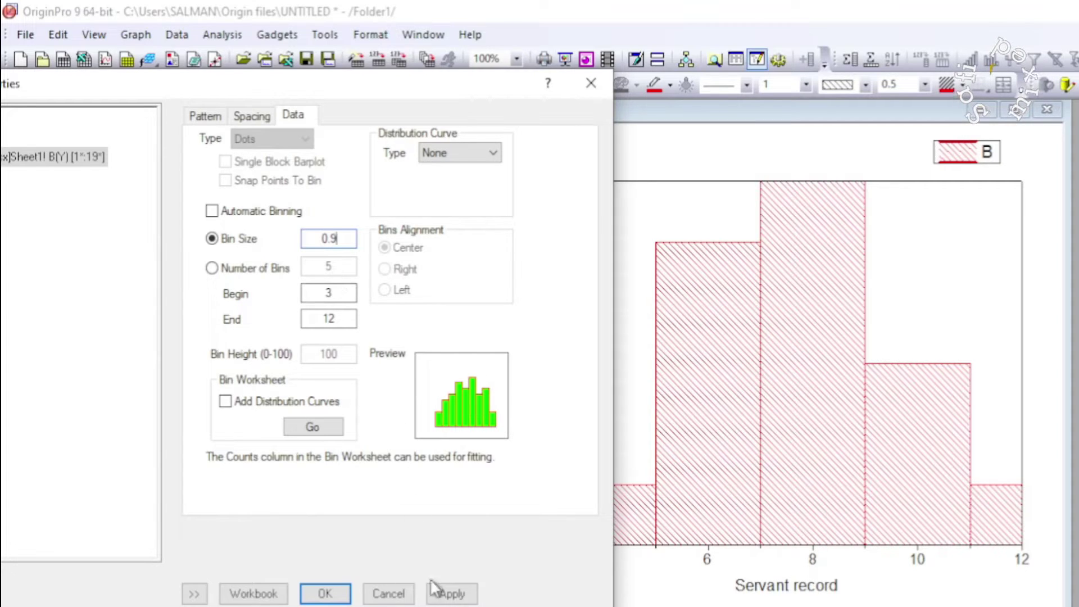
# Apply the 0.9 bin size from 3 to 12, keeping binning set by bin size.
pyautogui.click(445, 593)
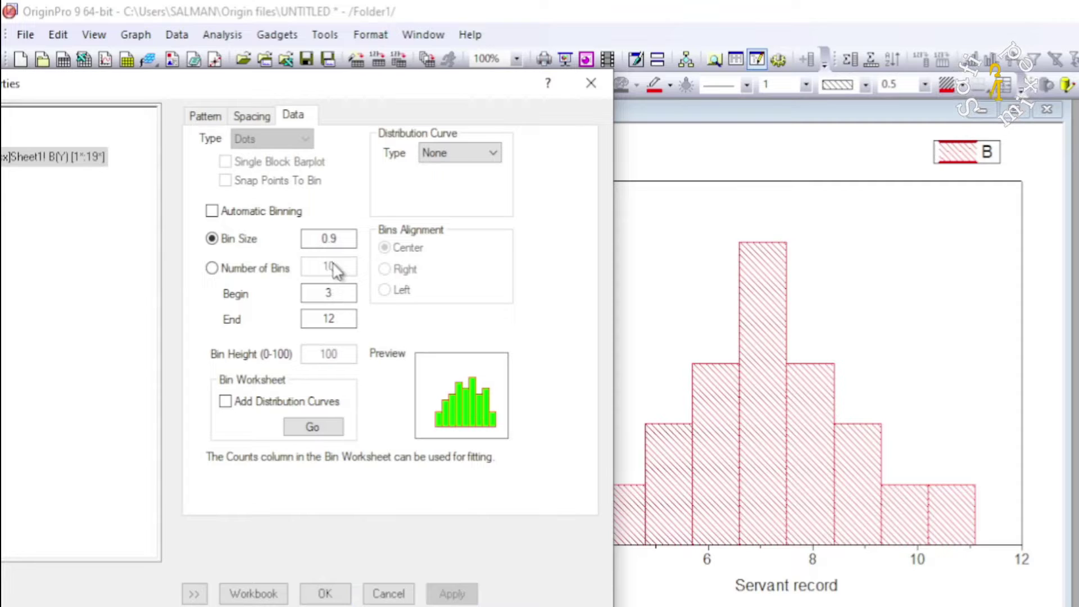
pyautogui.moveTo(482, 80); pyautogui.dragTo(380, 103)
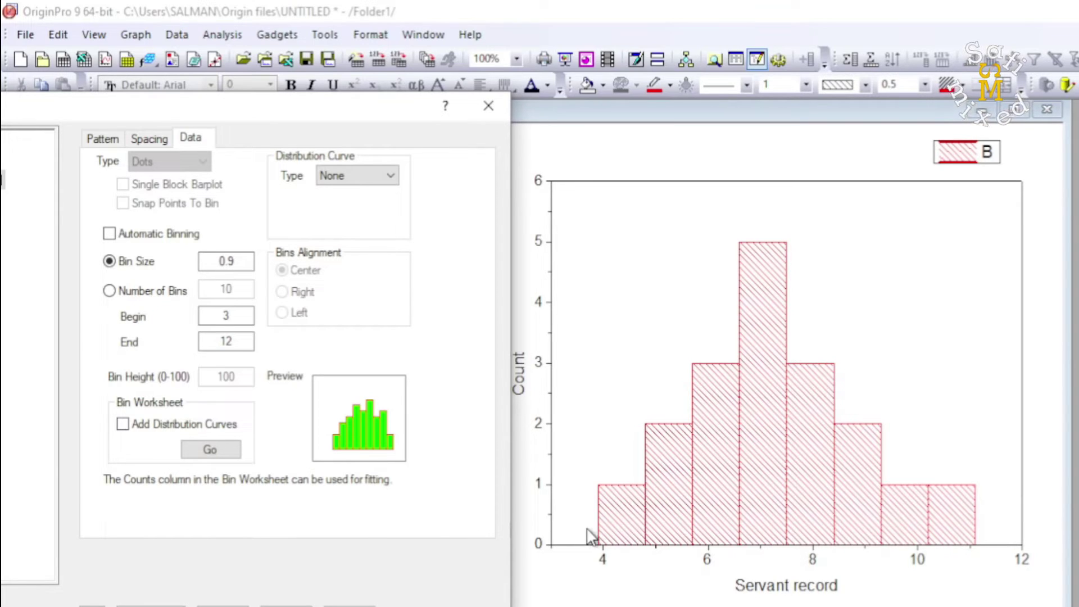
pyautogui.moveTo(243, 117); pyautogui.dragTo(284, 104)
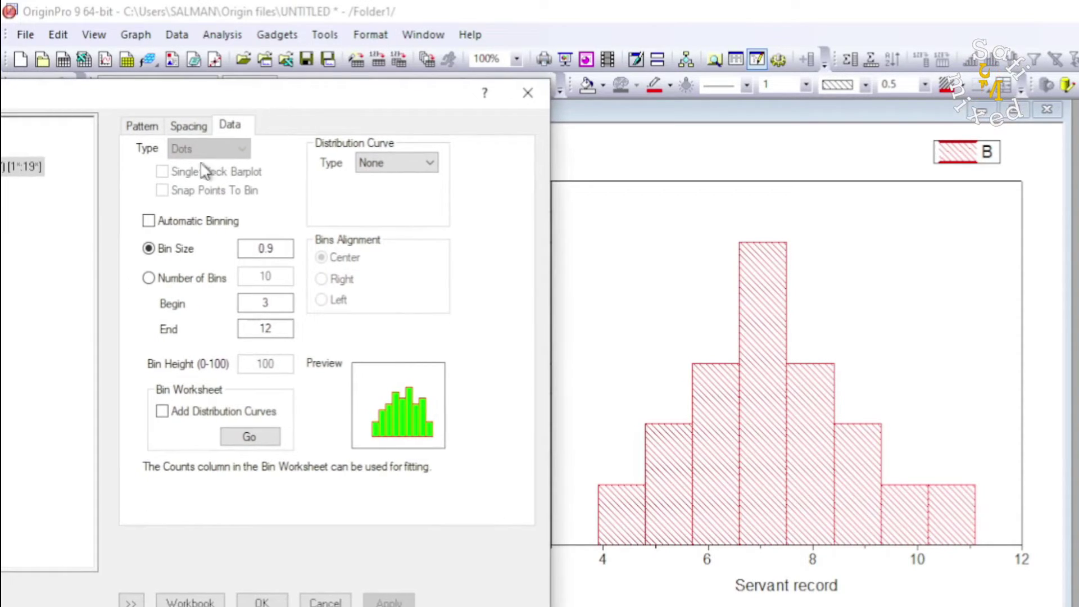
pyautogui.click(171, 284)
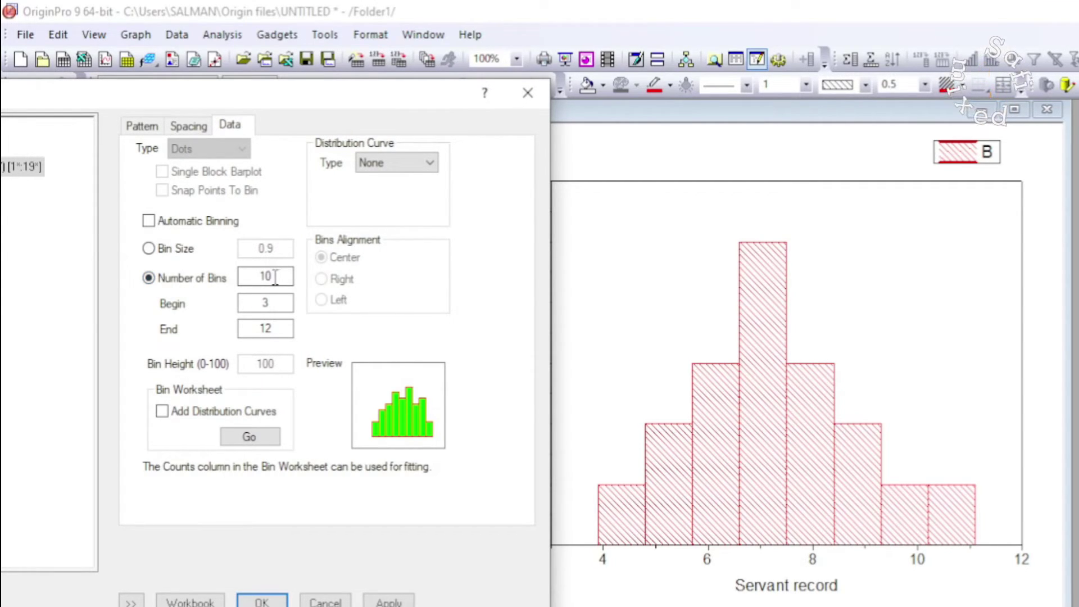
pyautogui.click(149, 249)
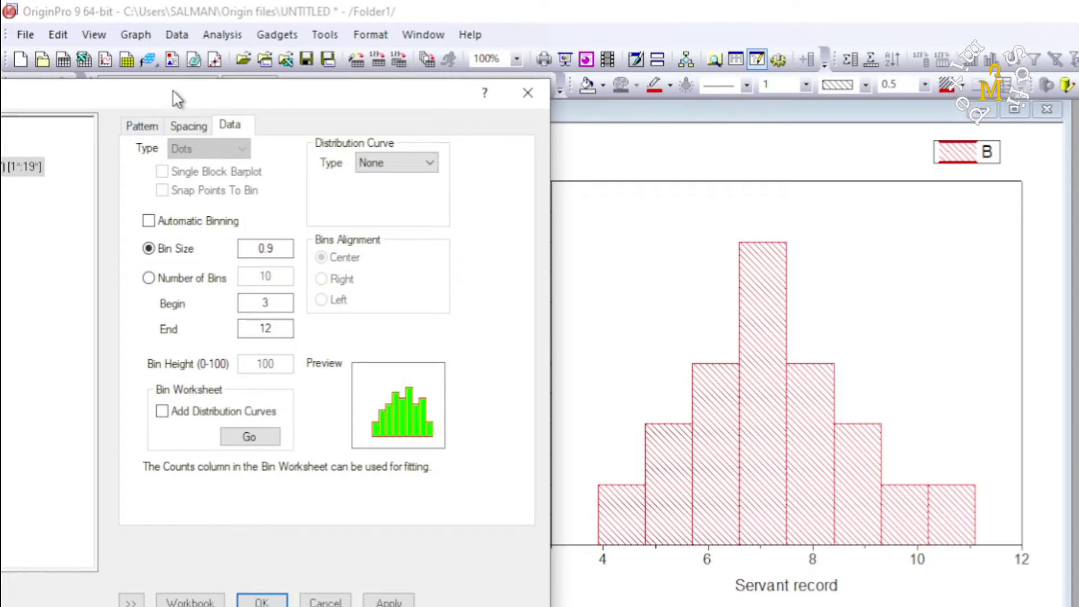
pyautogui.moveTo(176, 96); pyautogui.dragTo(352, 81)
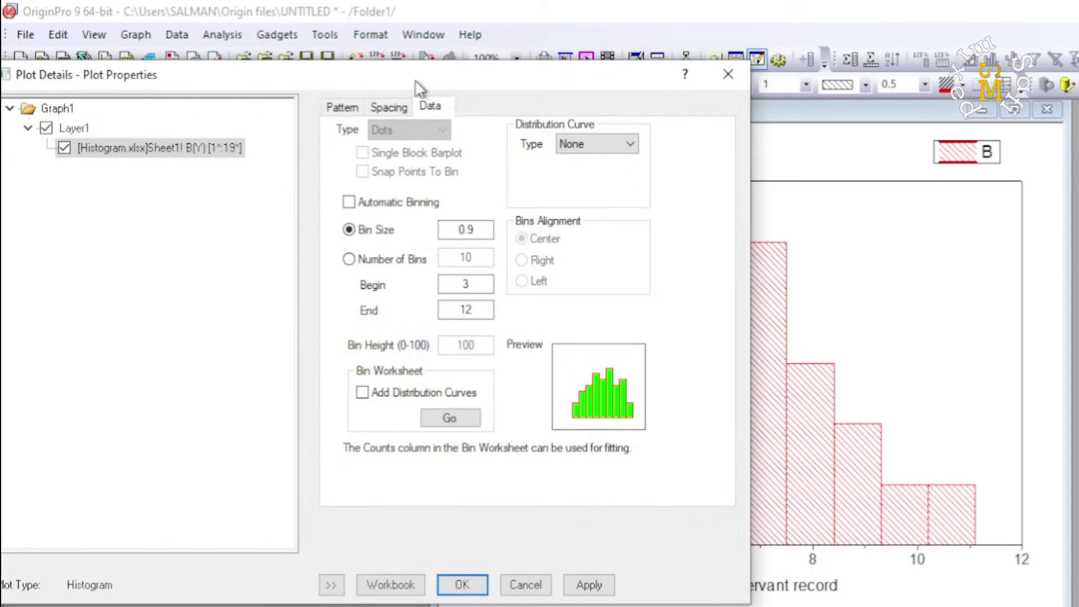
# Change the bar fill pattern from diagonal hatching to medium crosshatch.
pyautogui.click(344, 108)
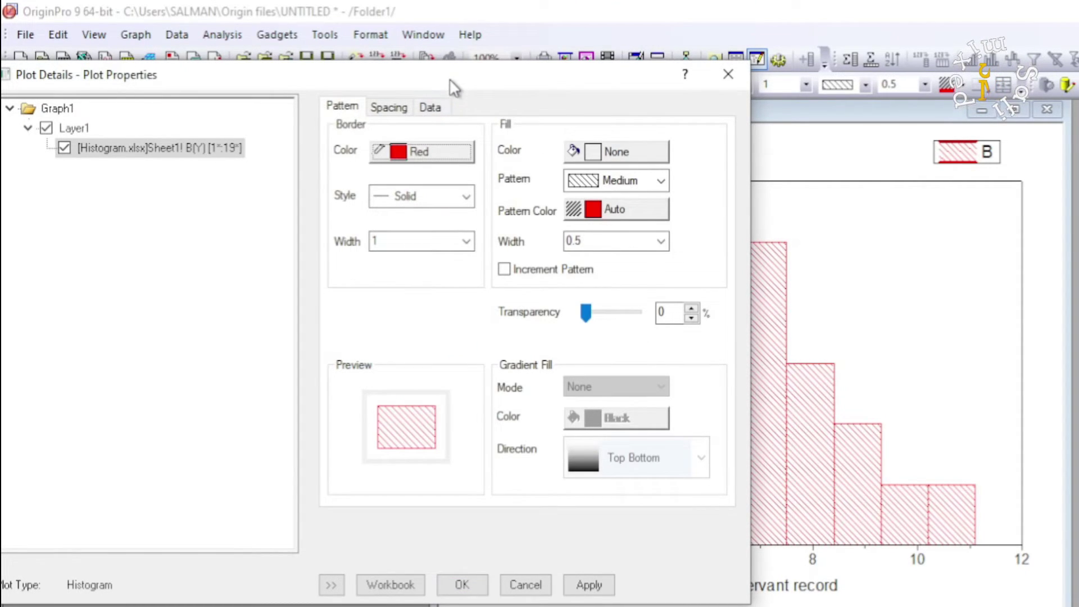
pyautogui.moveTo(453, 83); pyautogui.dragTo(311, 119)
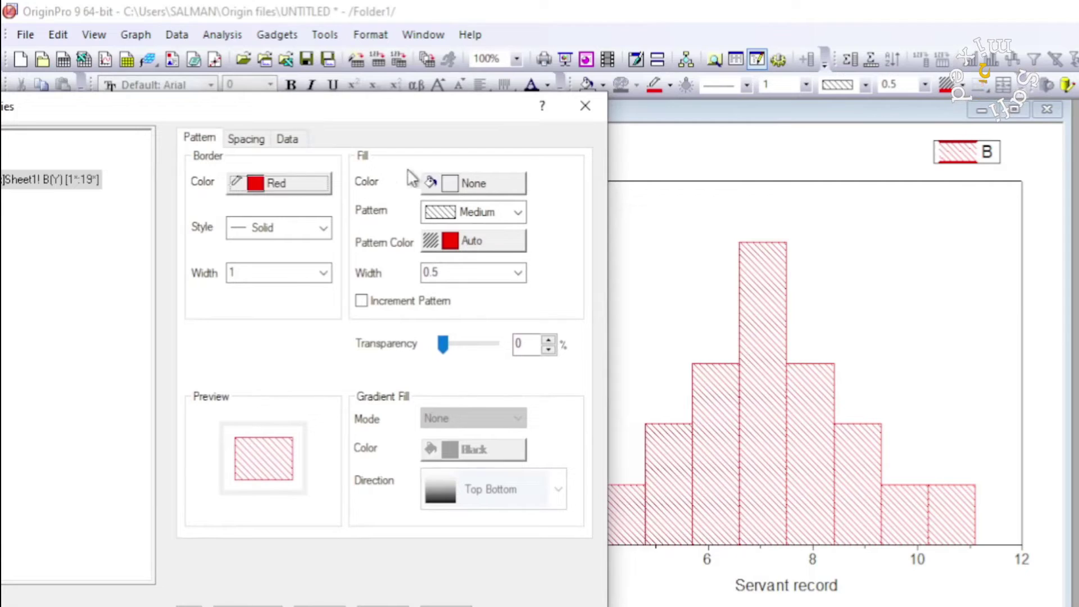
pyautogui.click(518, 214)
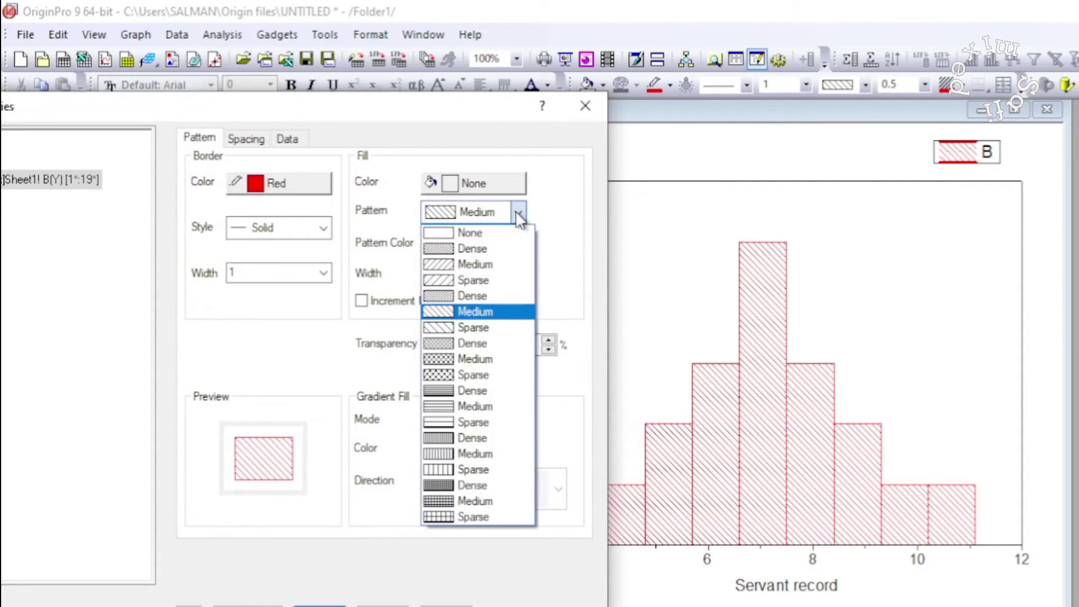
pyautogui.click(439, 359)
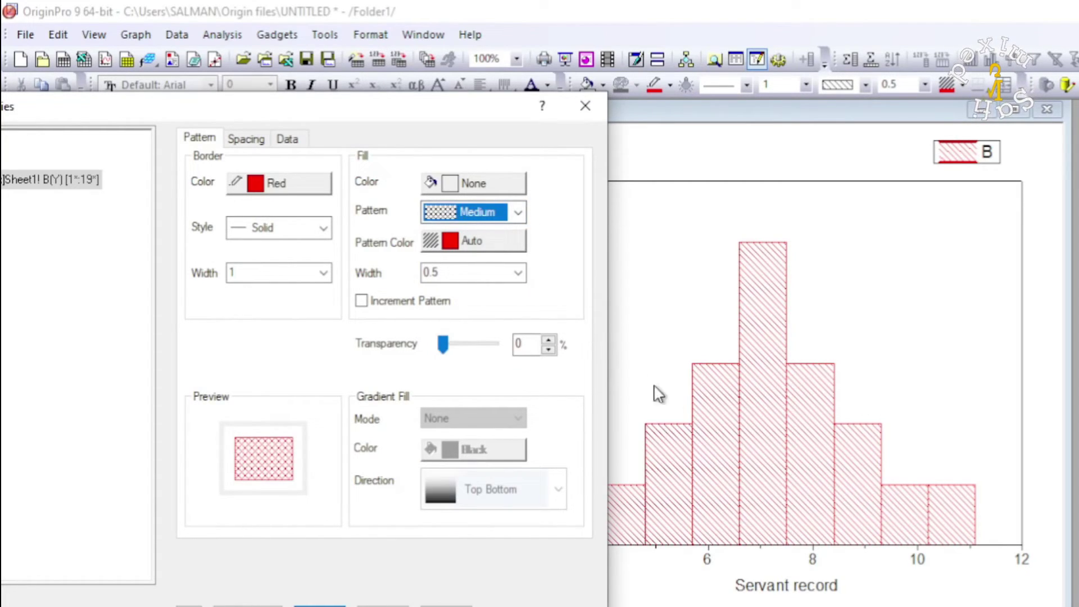
pyautogui.click(451, 603)
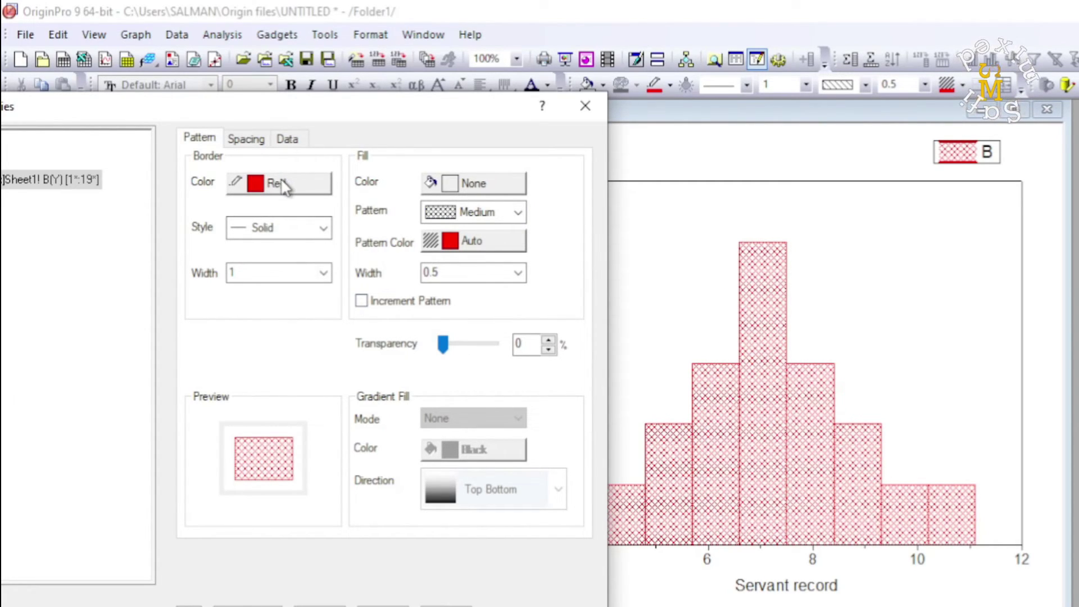
# Give the histogram bars a green border of width 3.
pyautogui.click(323, 272)
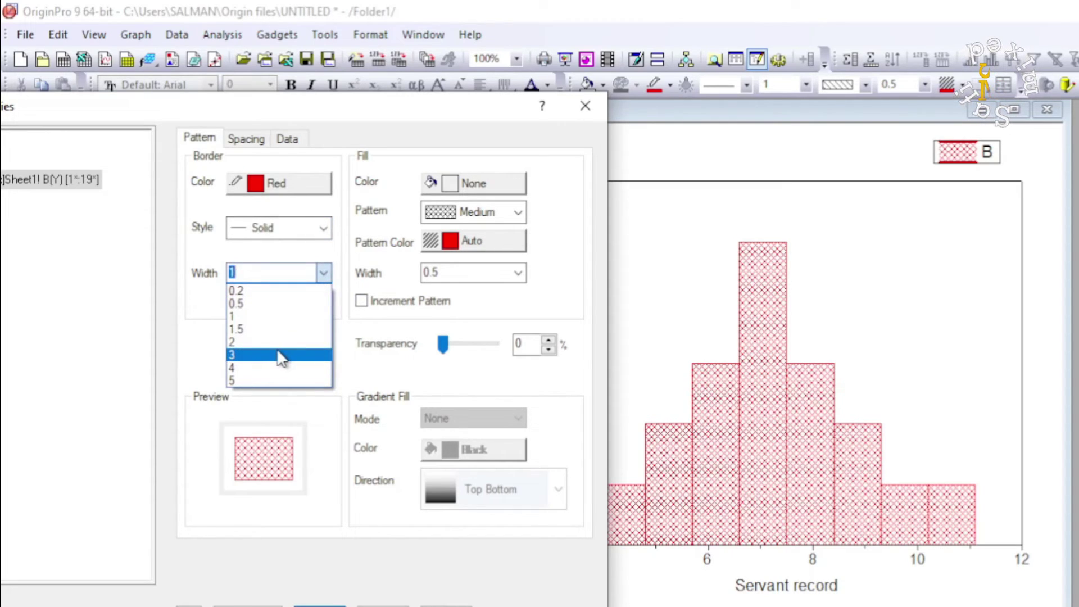
pyautogui.click(281, 355)
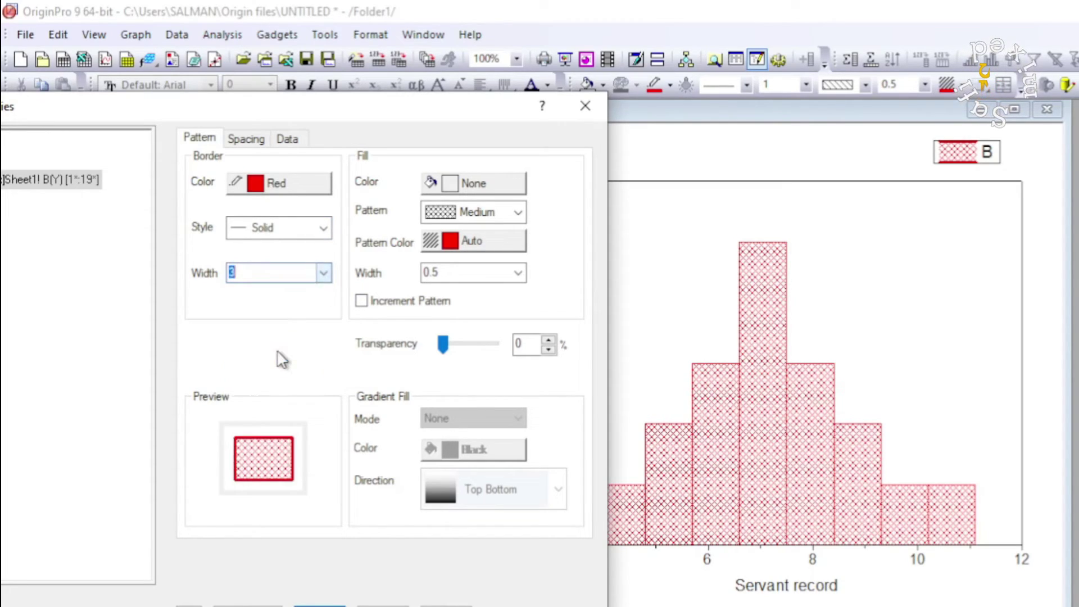
pyautogui.click(283, 188)
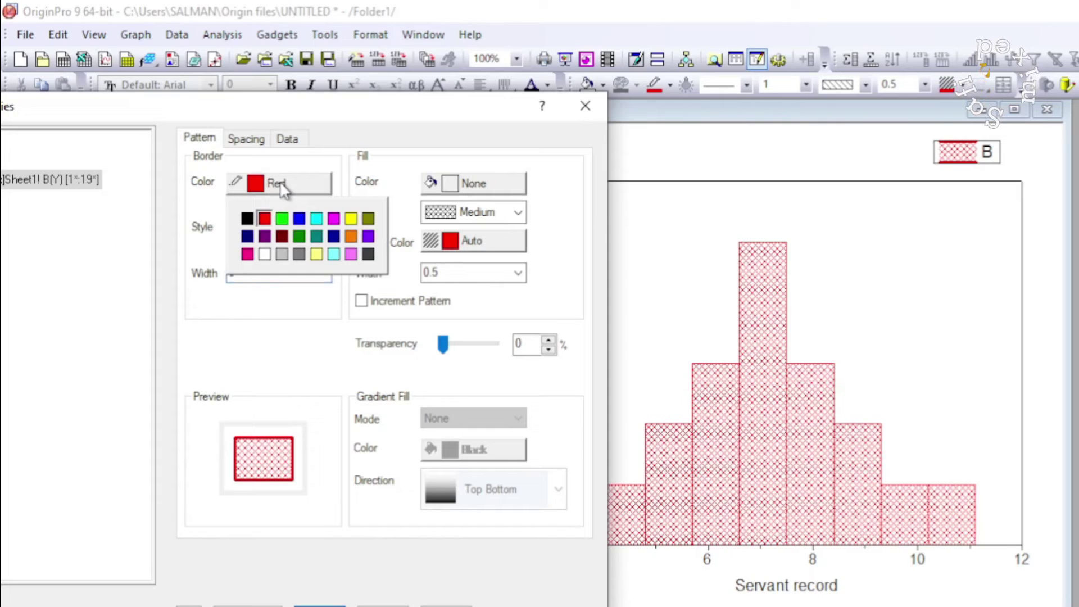
pyautogui.click(282, 220)
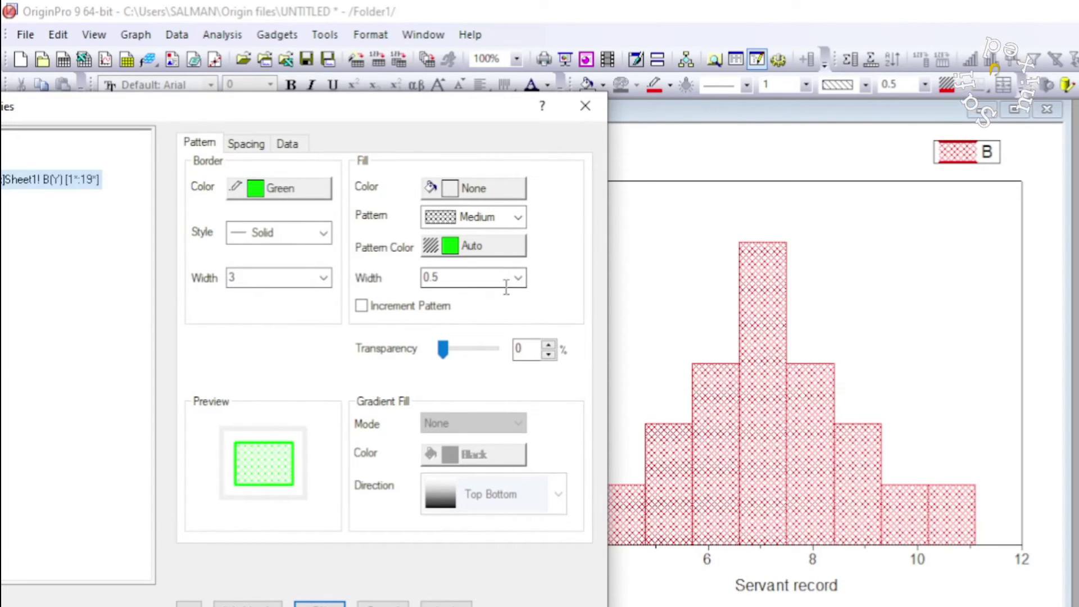
pyautogui.click(445, 603)
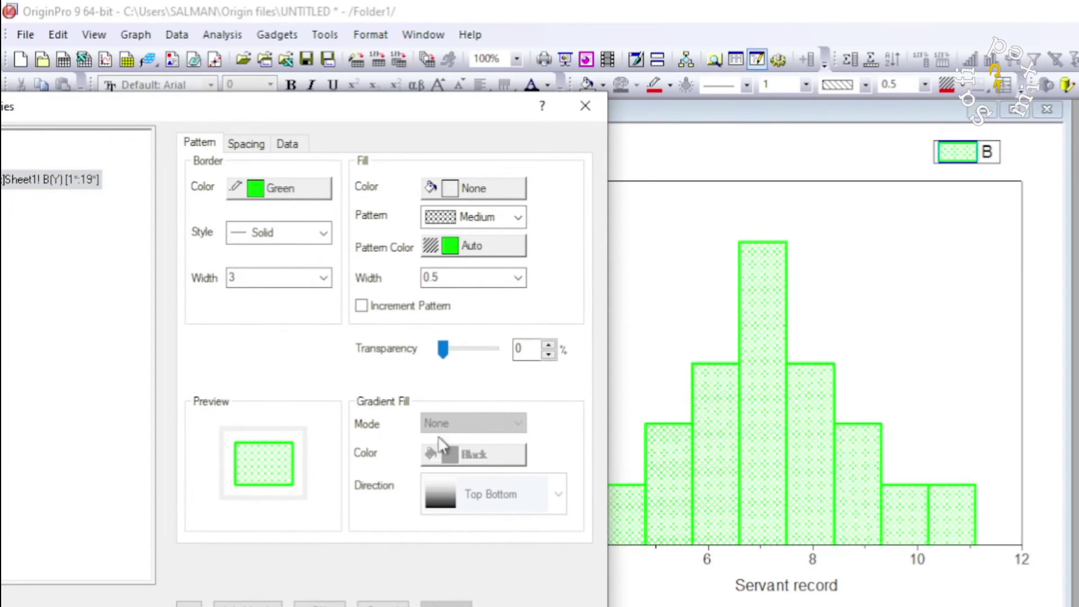
# Make the crosshatch pattern red and close the plot settings.
pyautogui.click(477, 246)
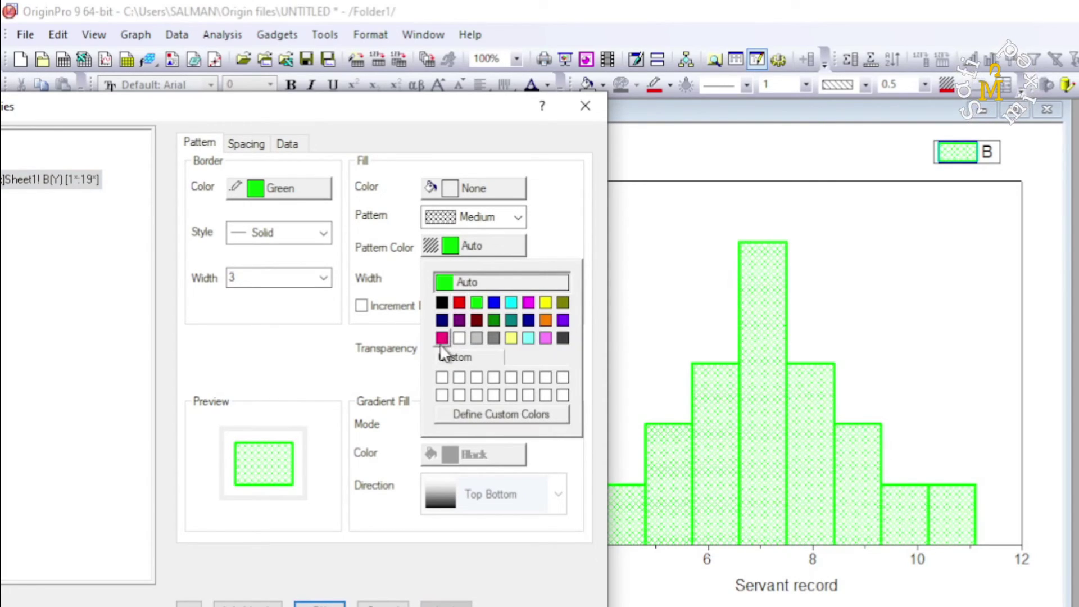
pyautogui.click(459, 303)
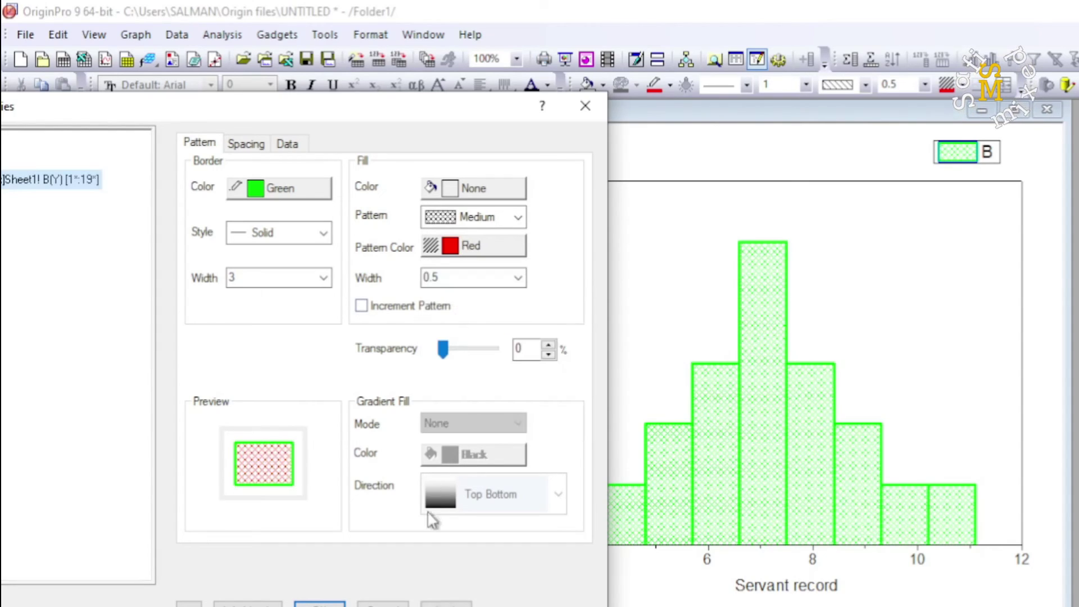
pyautogui.click(447, 605)
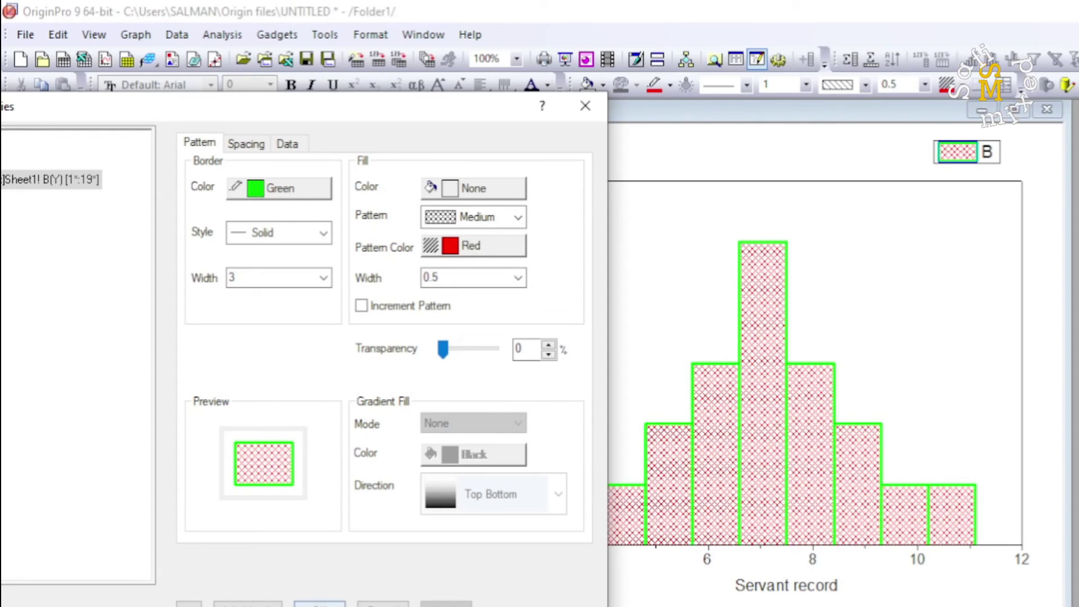
pyautogui.click(319, 605)
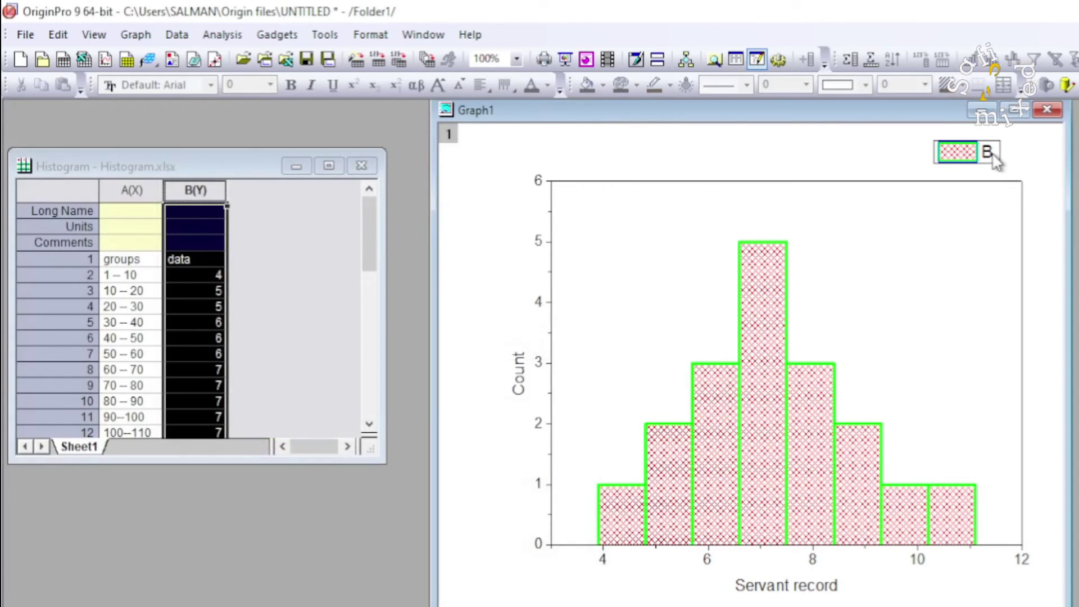
# Drag the B legend down into the upper right area inside the plot frame.
pyautogui.click(994, 161)
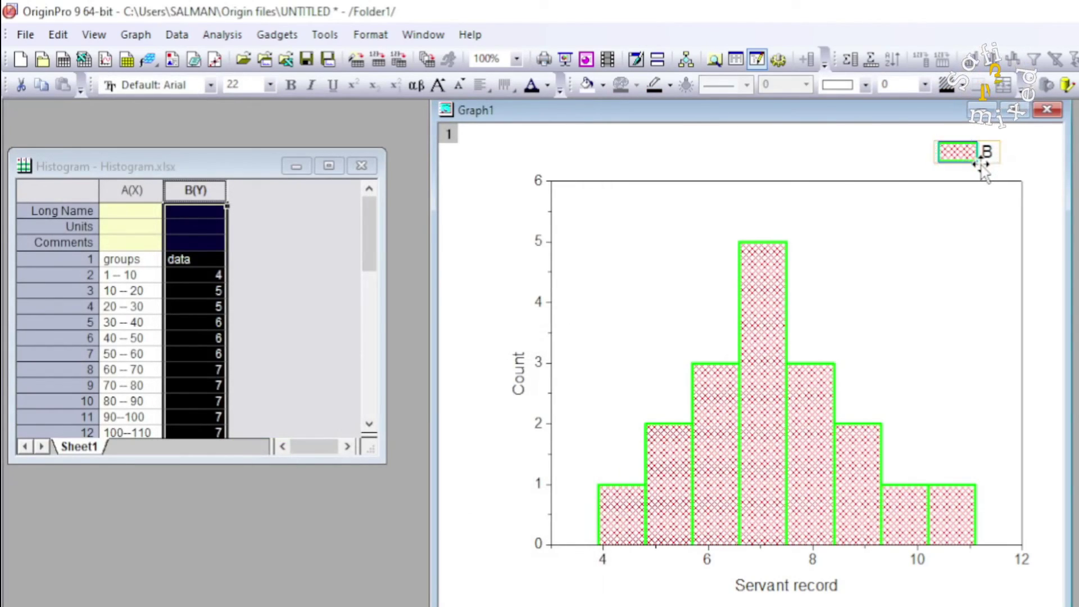
pyautogui.moveTo(982, 167); pyautogui.dragTo(954, 279)
pyautogui.click(1055, 304)
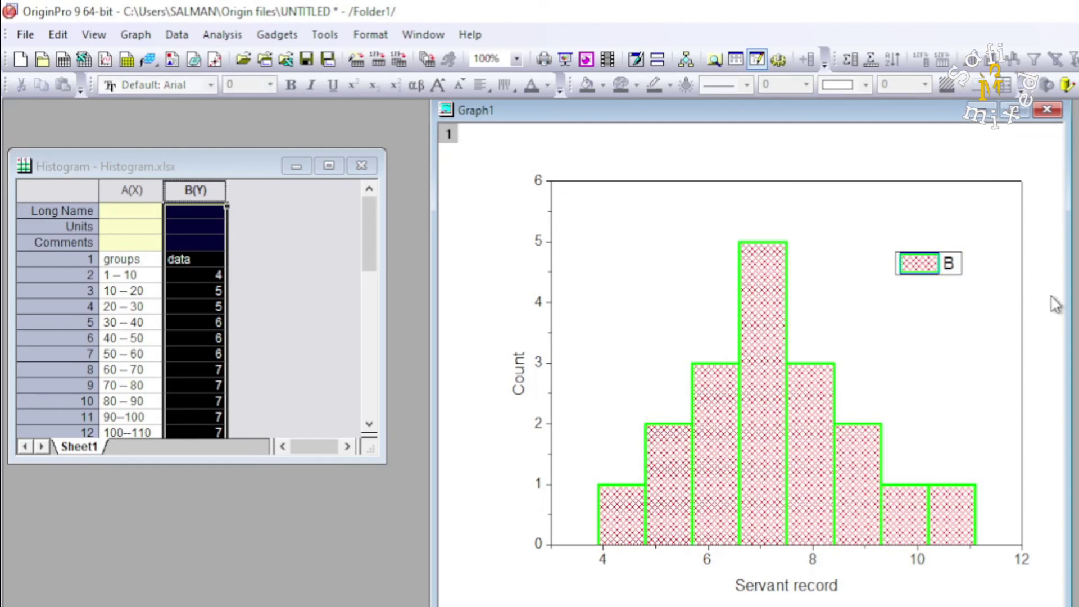